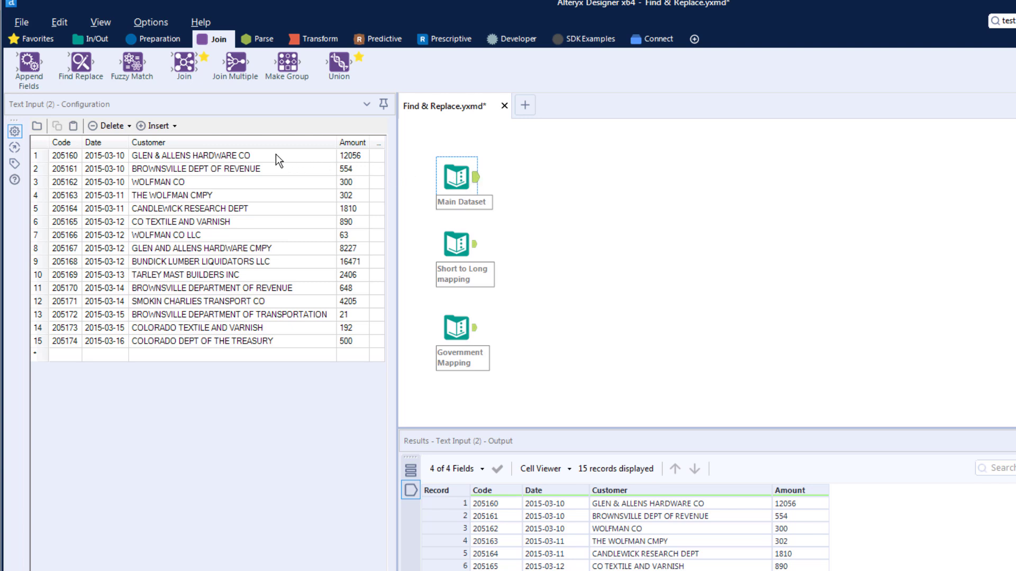
Step: Inspect the Short to Long, Government Mapping and Main Dataset tables, then place a Find Replace tool beside them
left_click(456, 242)
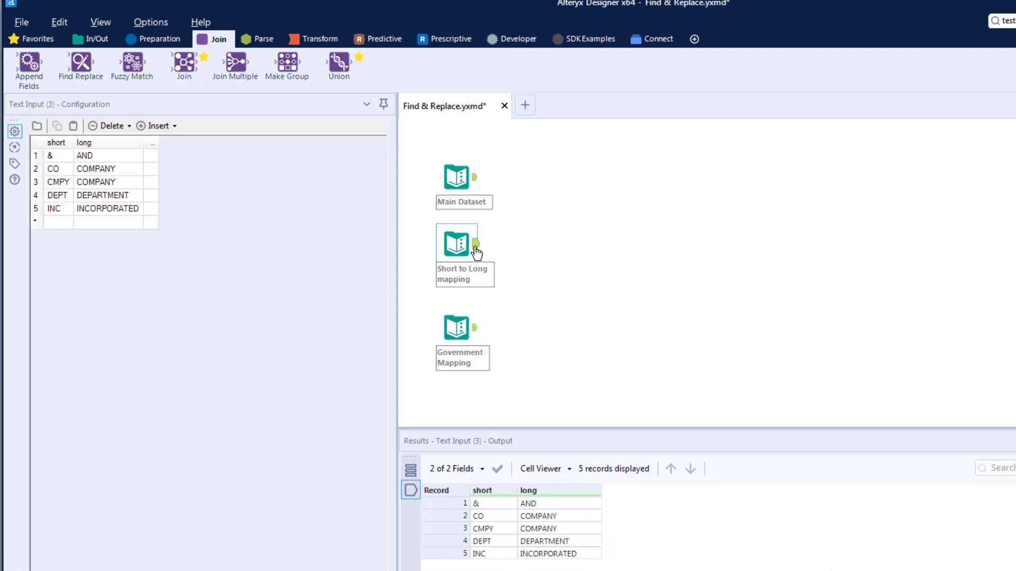
left_click(475, 333)
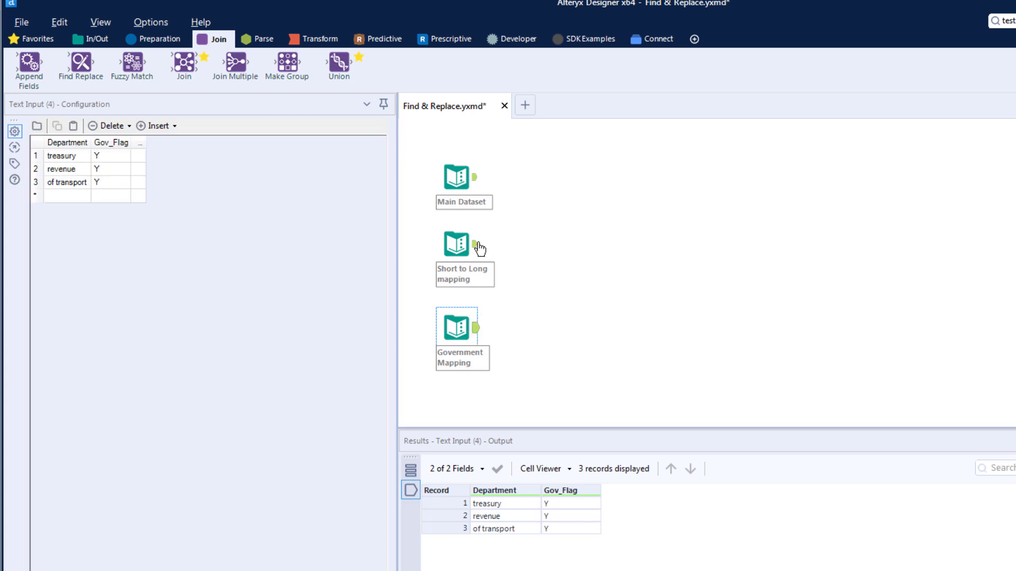
left_click(477, 185)
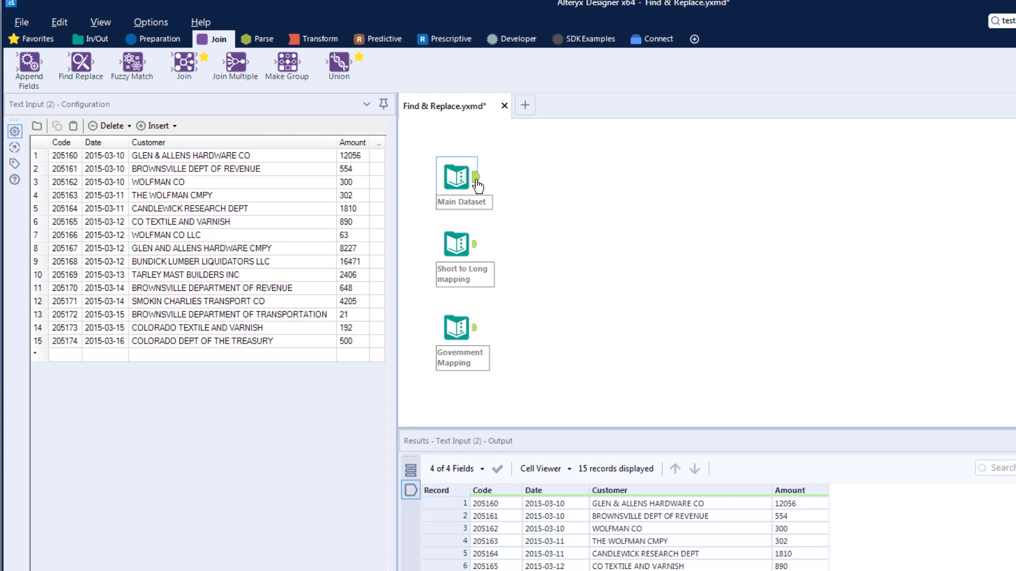
left_click_drag(80, 63, 594, 208)
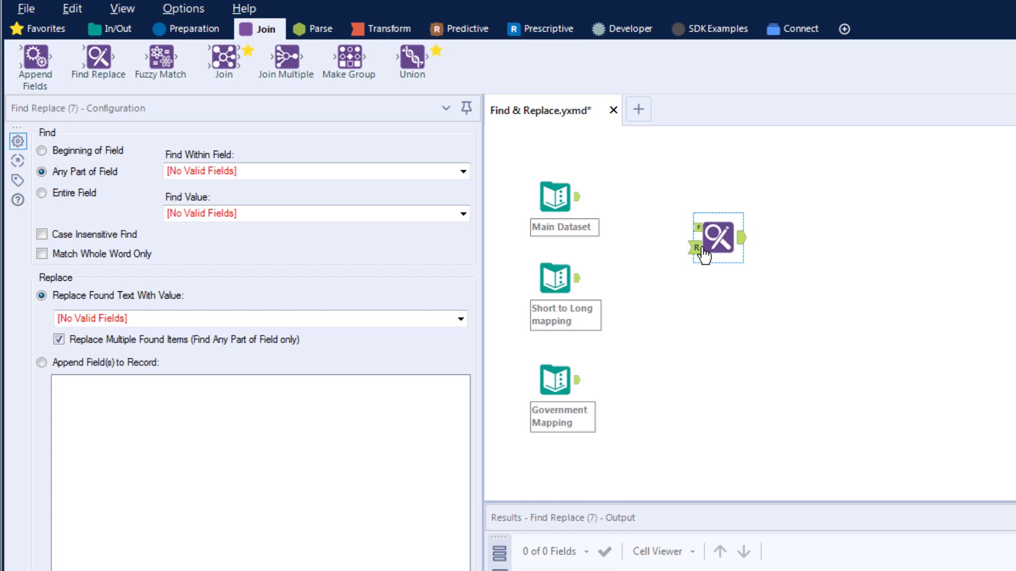
Step: Wire Main Dataset into the Find Replace F input and Short to Long mapping into its R input
left_click_drag(578, 197, 690, 228)
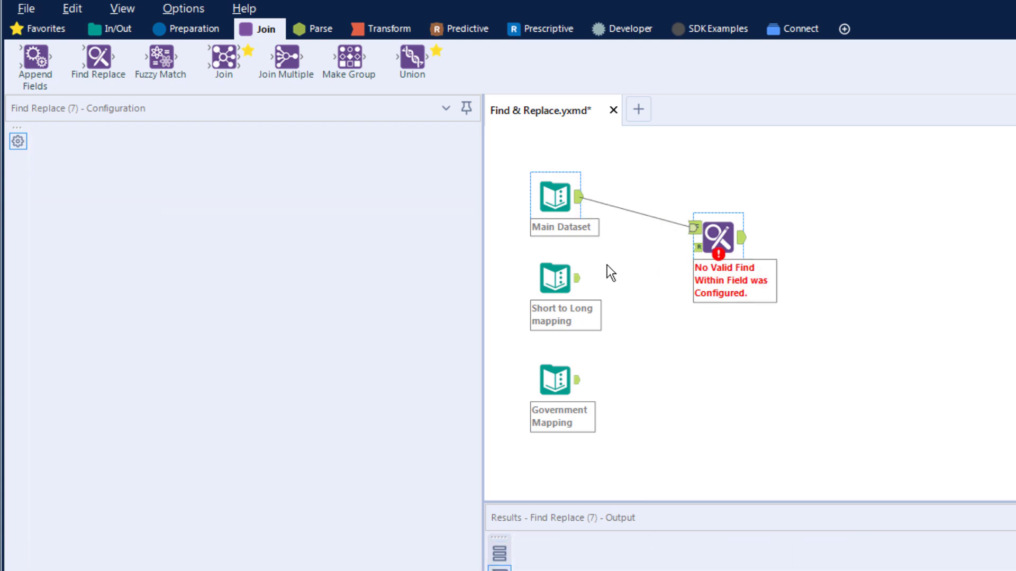
left_click_drag(577, 278, 695, 254)
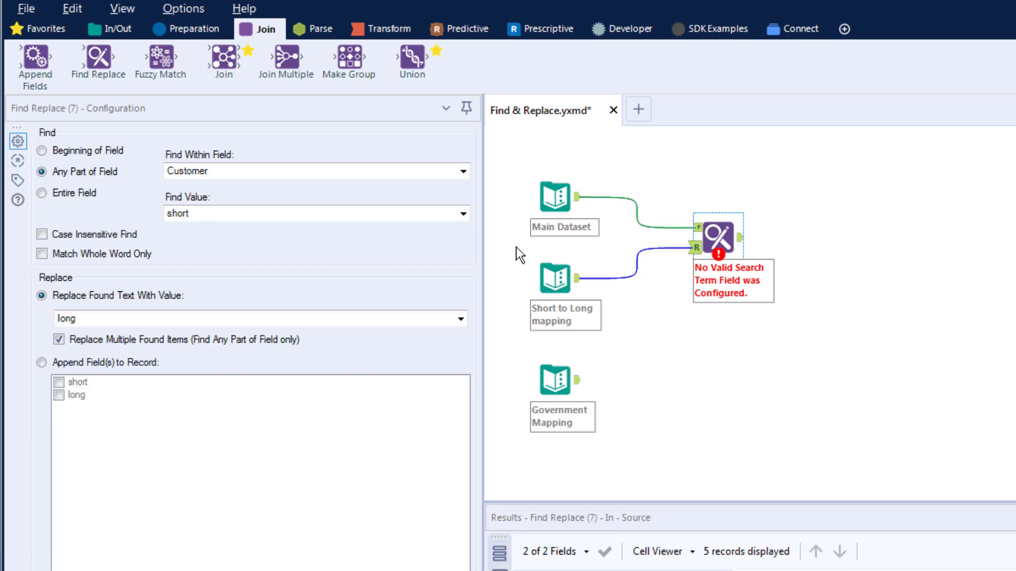
left_click(576, 286)
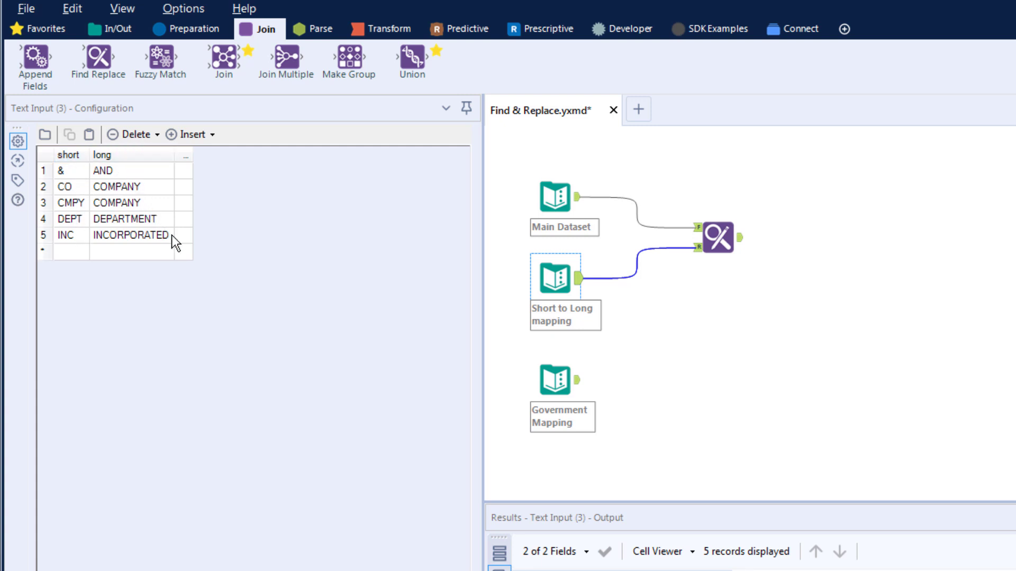
Step: Recheck the Main Dataset customer records, then select Find Replace to show its configuration
left_click(566, 203)
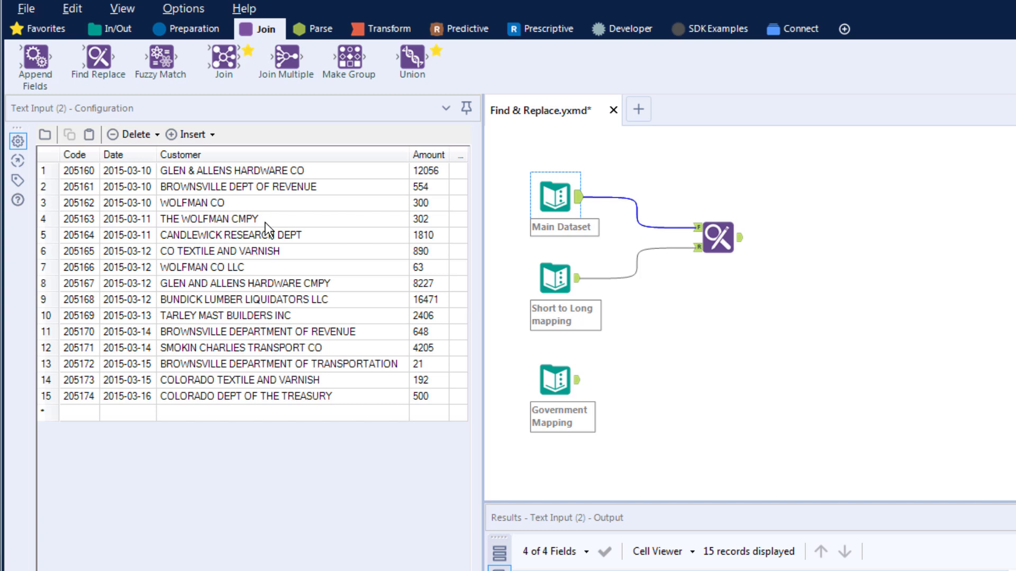
left_click(718, 238)
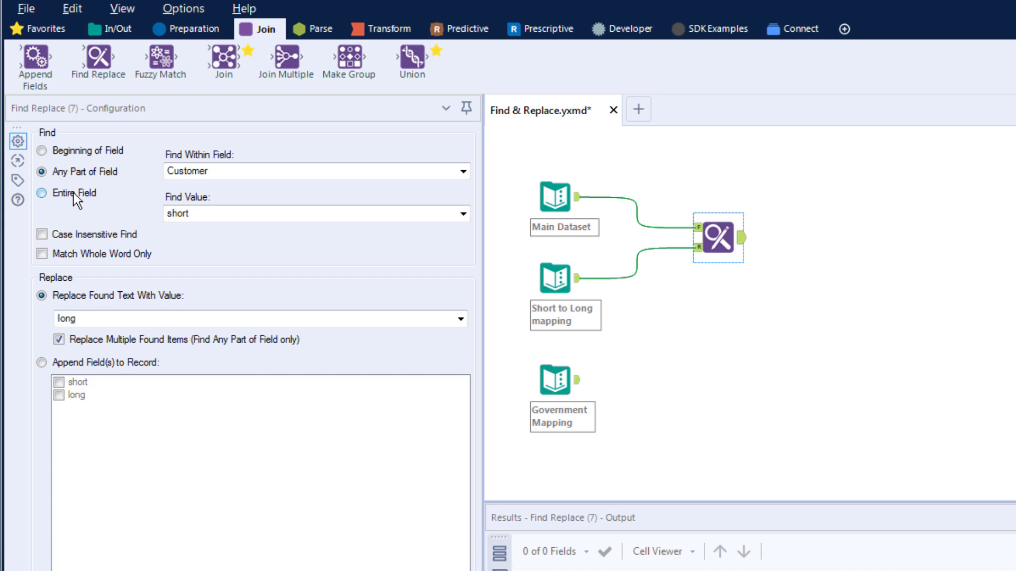
Step: Set the Find Replace step's Find Within Field to Customer
left_click(45, 175)
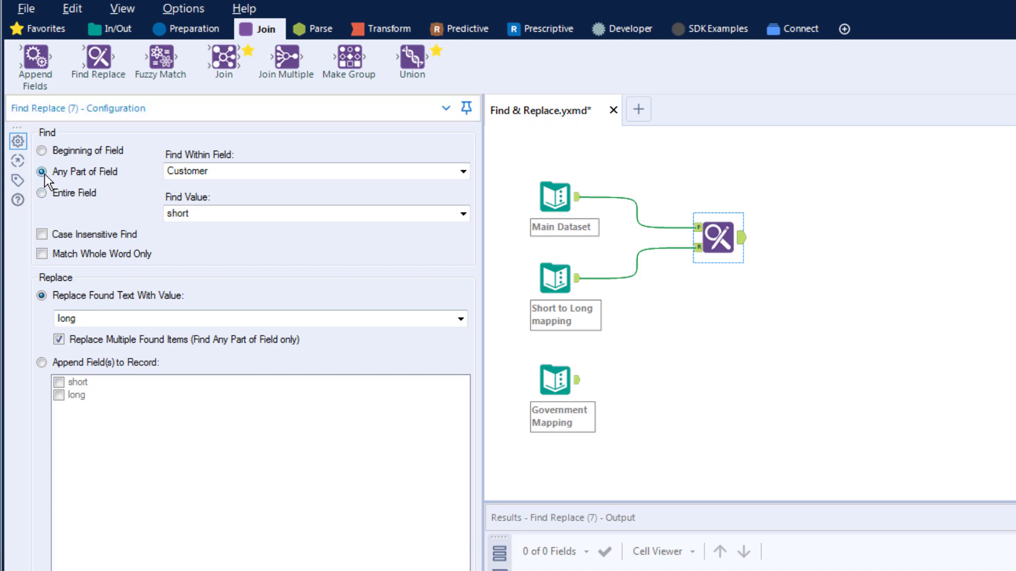
left_click(295, 171)
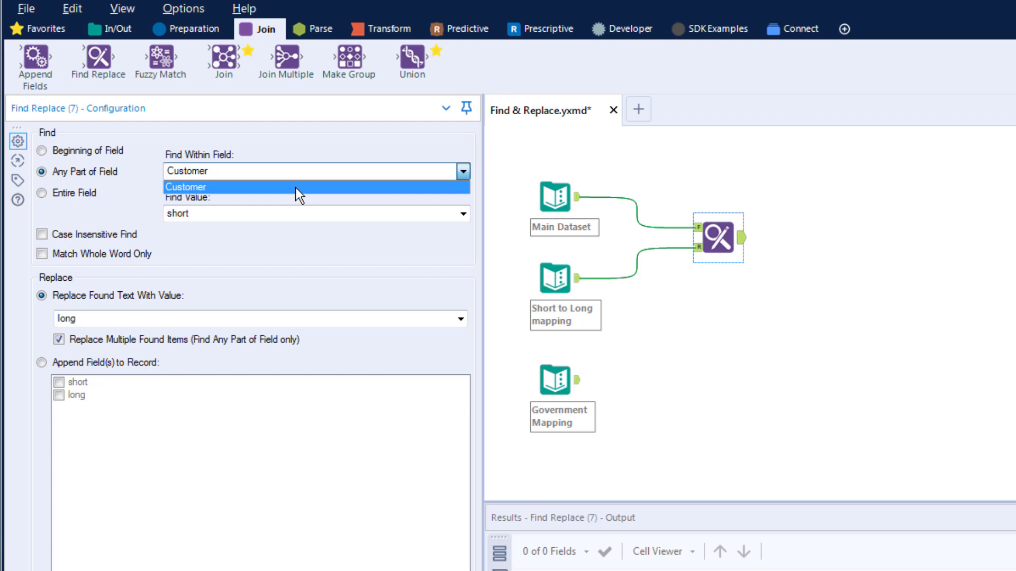
left_click(296, 187)
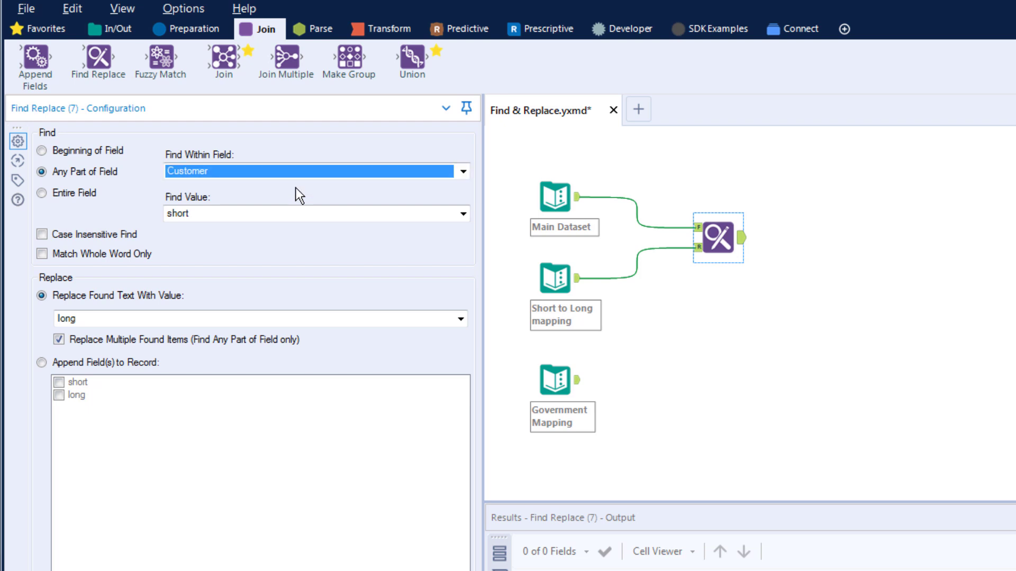
left_click(297, 217)
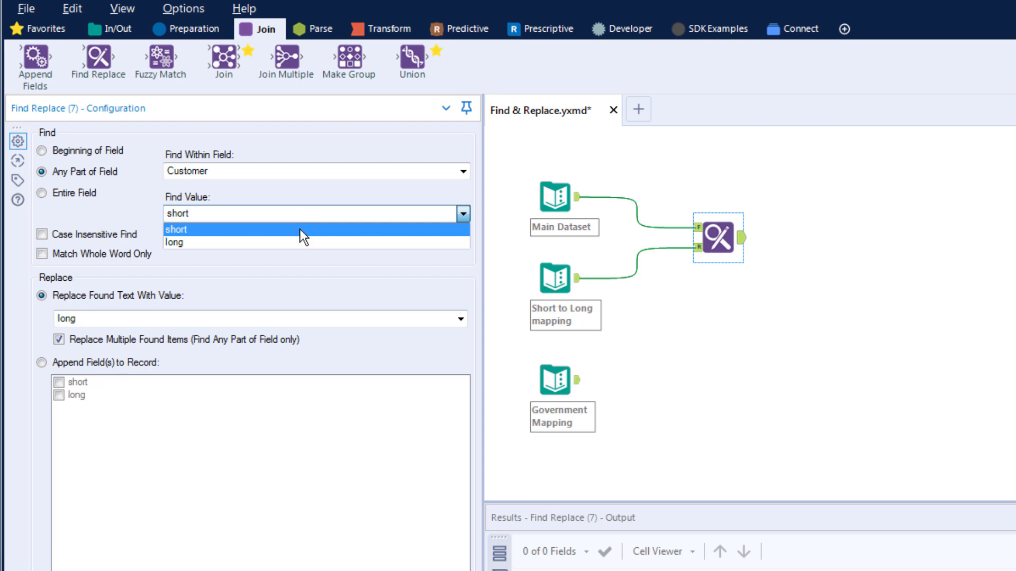
Step: Find short values and replace them with long, run the workflow, and view the Find Replace output
left_click(299, 229)
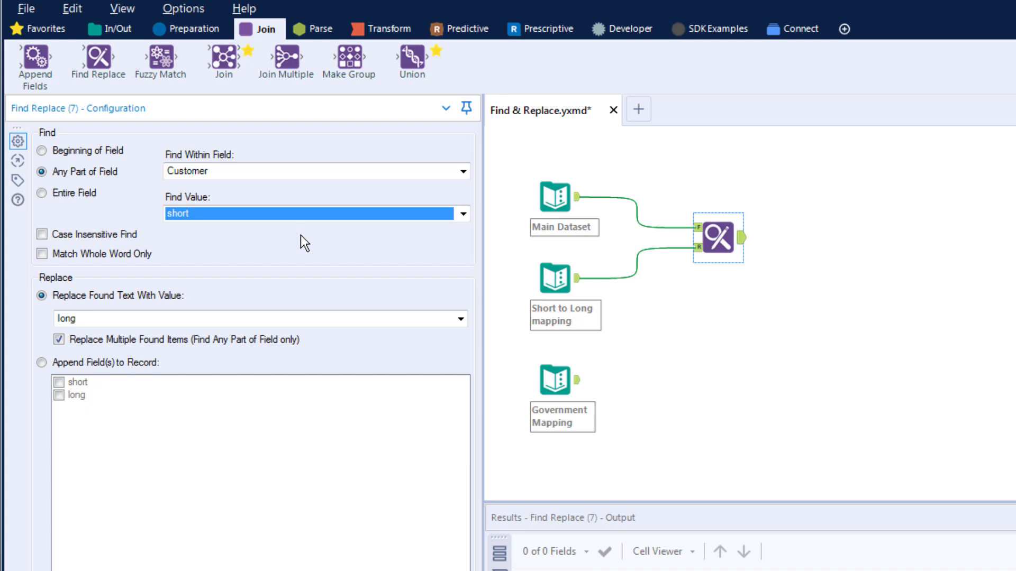
left_click(307, 316)
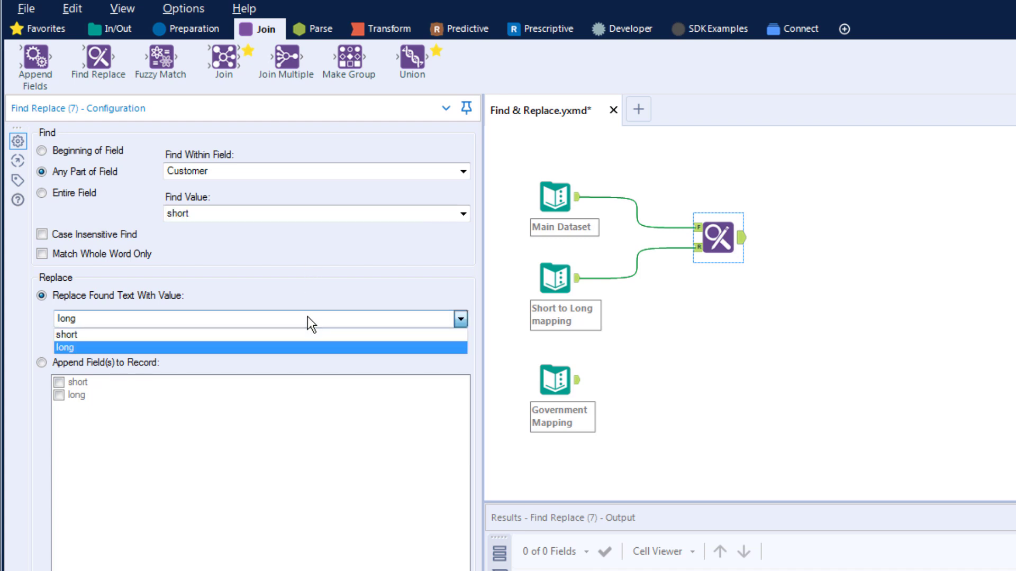
left_click(292, 348)
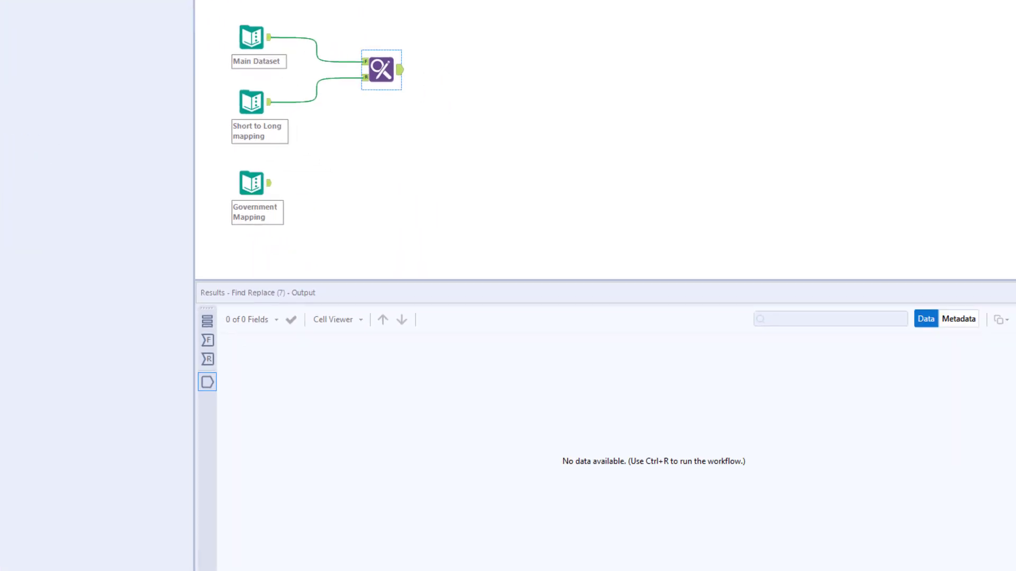
key("ctrl+r")
left_click(361, 59)
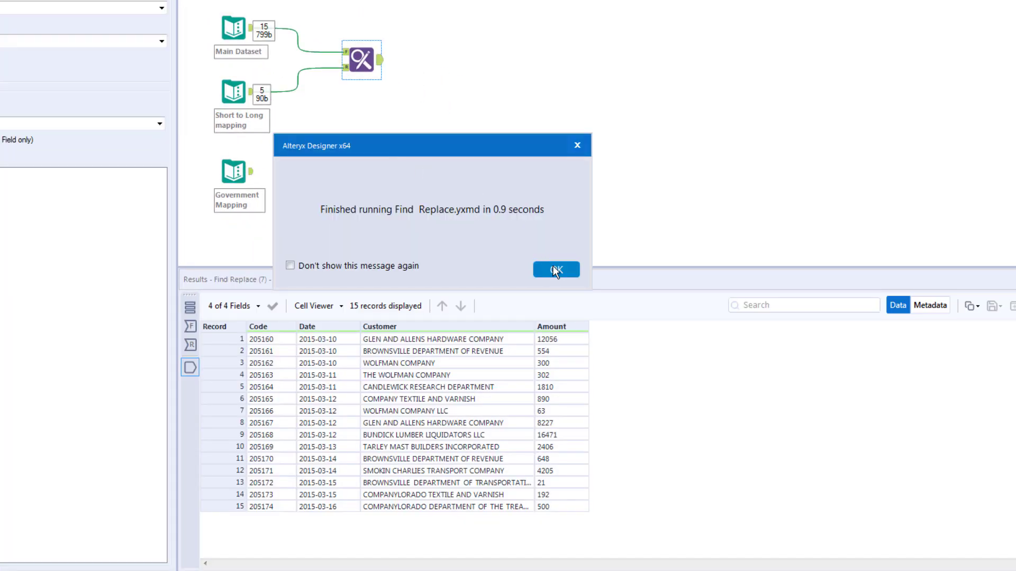
Step: Compare the original Main Dataset customer names with the Find Replace output showing COMPANYLORADO
left_click(553, 265)
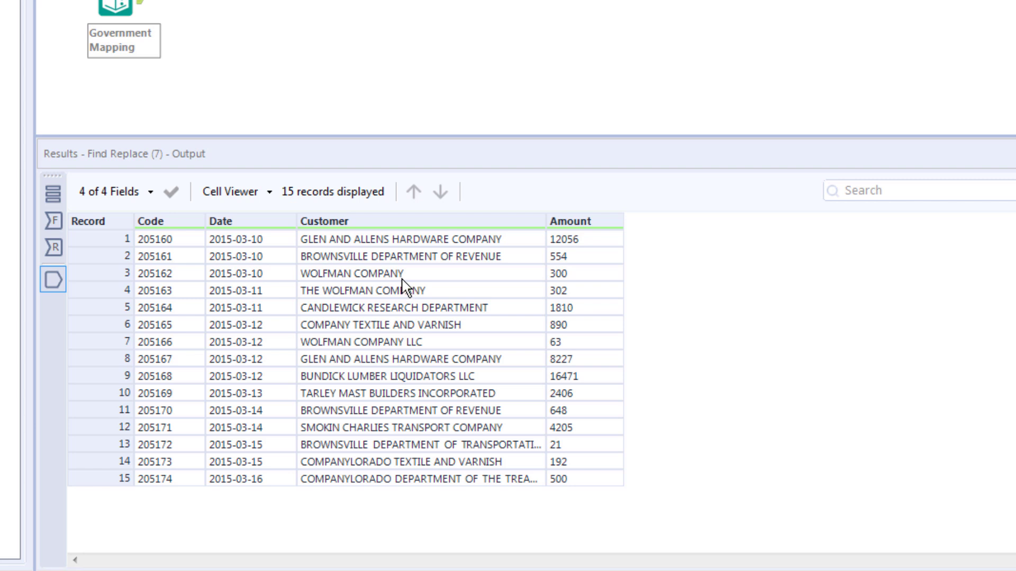
left_click(132, 1)
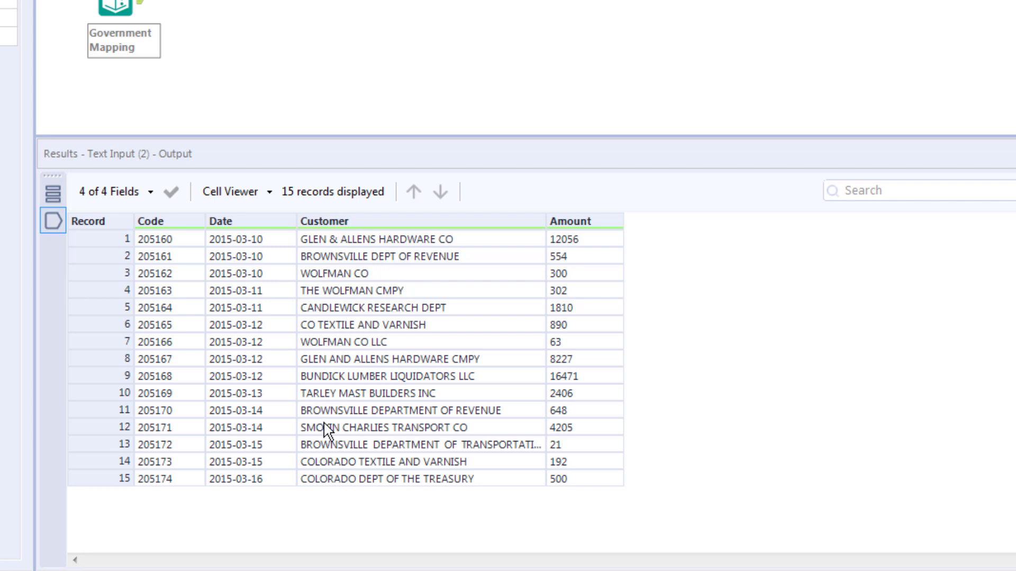
left_click(339, 1)
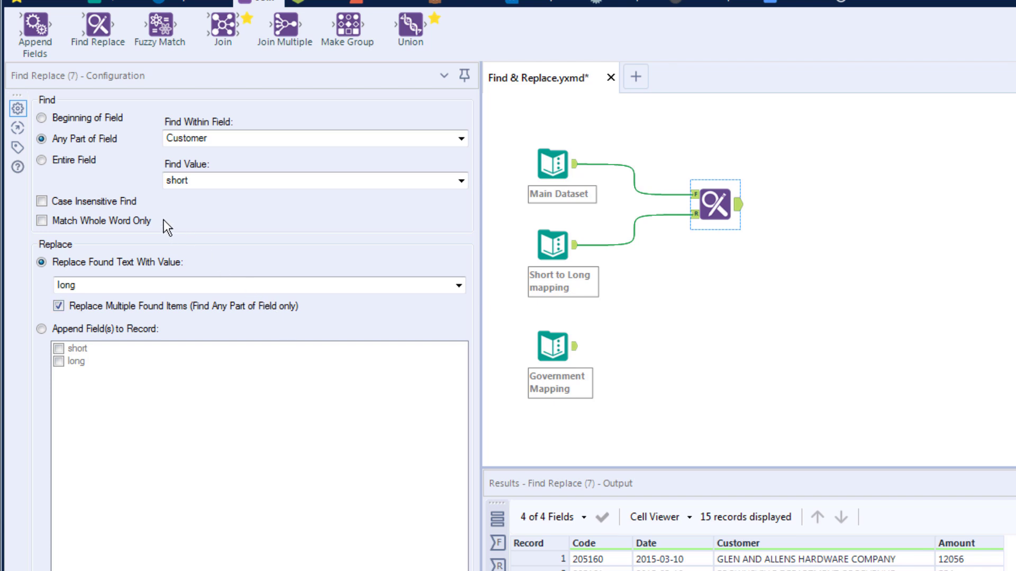
Step: Turn on Match Whole Word Only in Find Replace and rerun the workflow
left_click(43, 221)
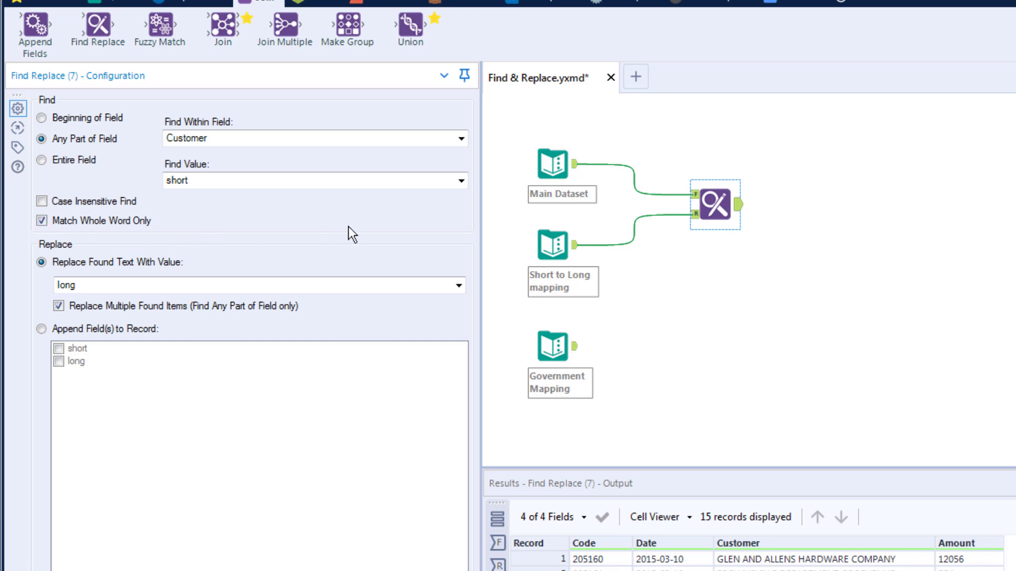
key("ctrl+r")
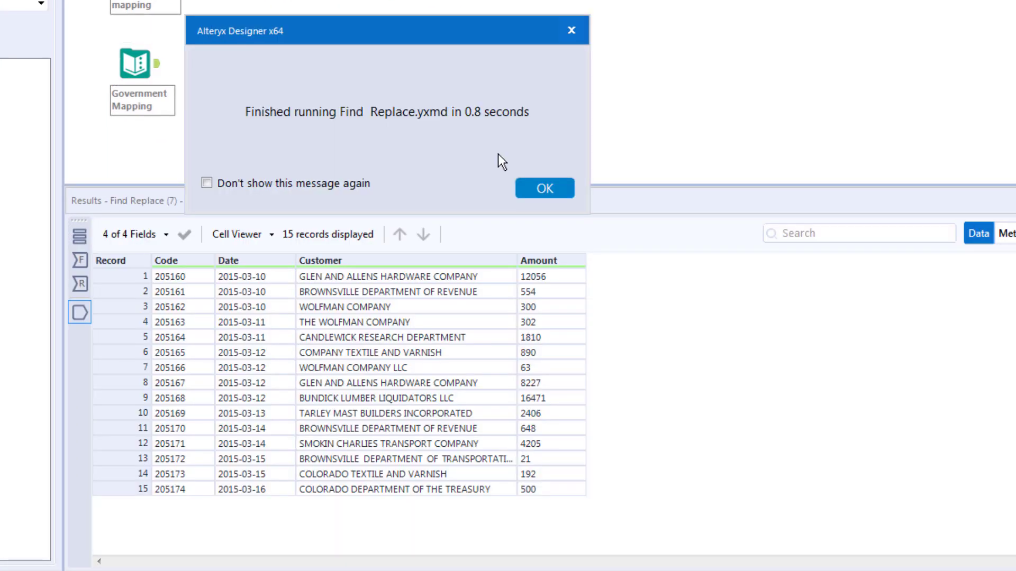
left_click(544, 190)
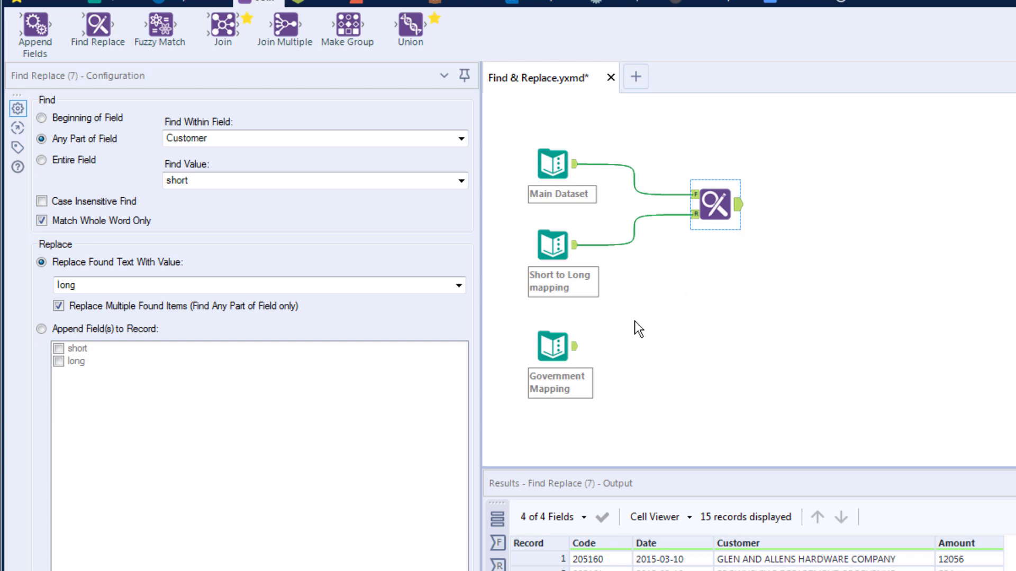
Step: Show the Government Mapping table: treasury, revenue and of transport, each with Gov_Flag Y
left_click(576, 354)
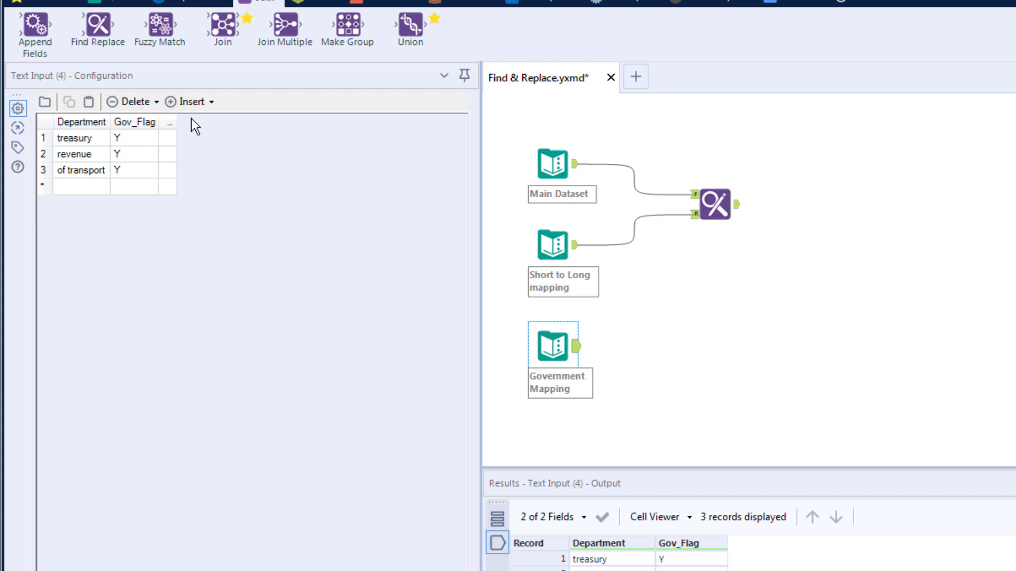
Step: Add a second Find Replace fed by Main Dataset (F) and Government Mapping (R), with Case Insensitive Find
left_click_drag(99, 27, 725, 316)
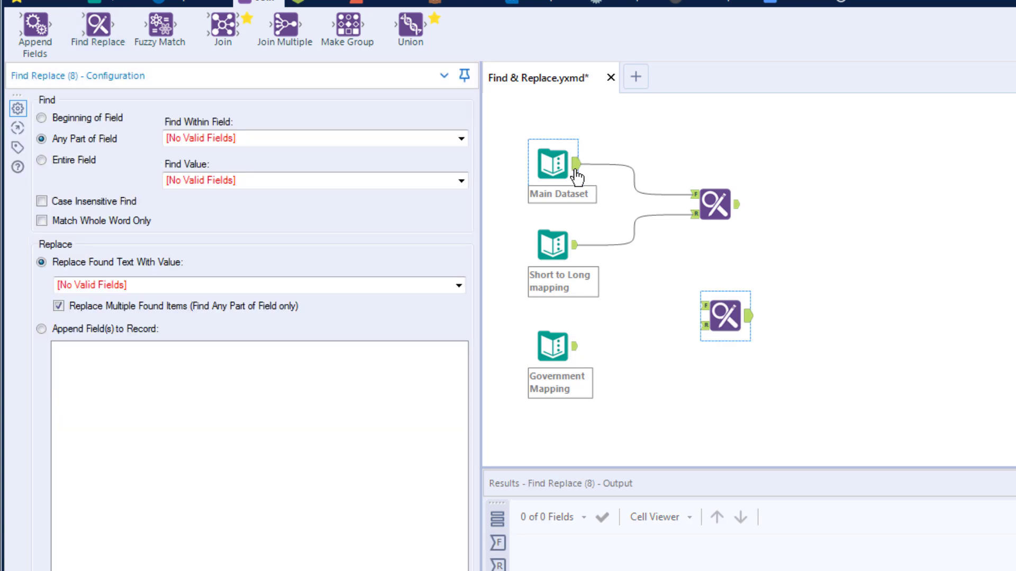
left_click_drag(576, 164, 702, 305)
left_click_drag(574, 347, 715, 320)
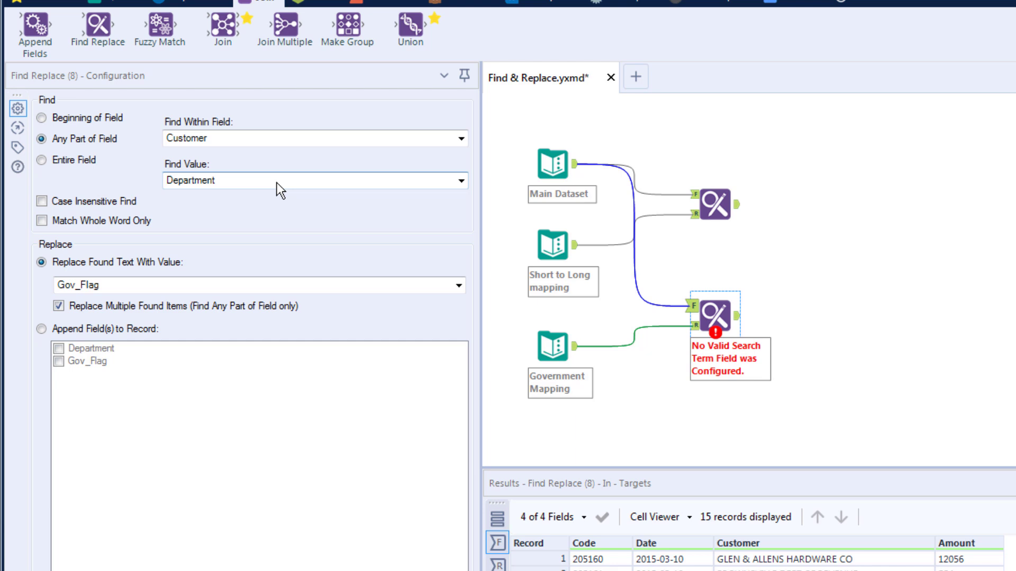
left_click(41, 201)
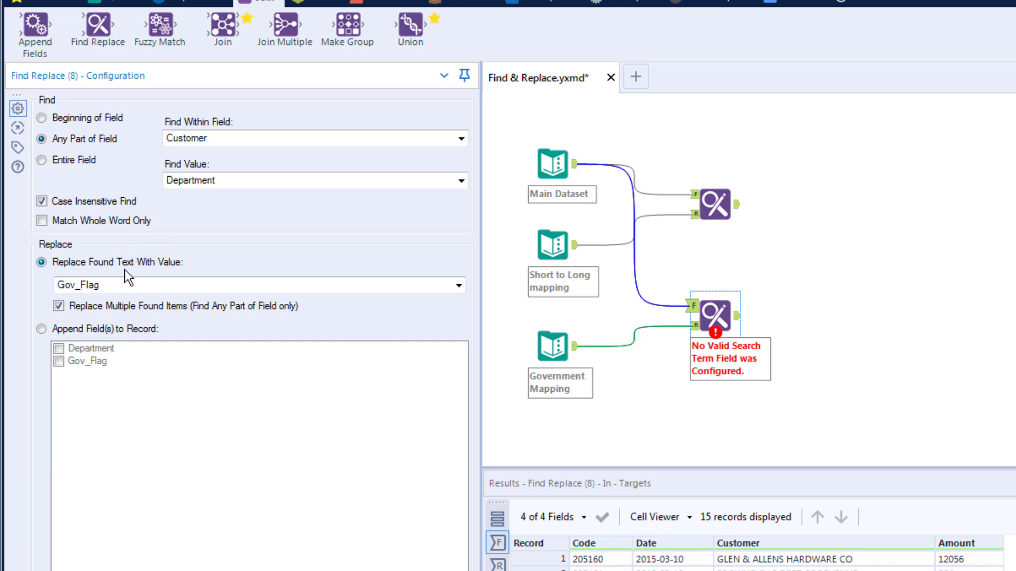
Step: Append the Gov_Flag field to matching records and rerun the workflow
left_click(41, 329)
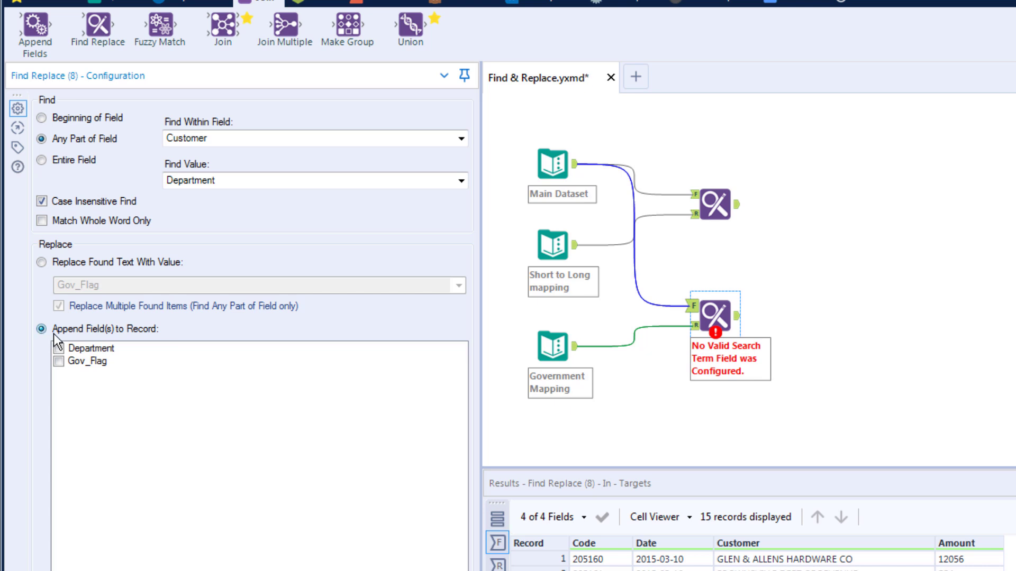
left_click(59, 363)
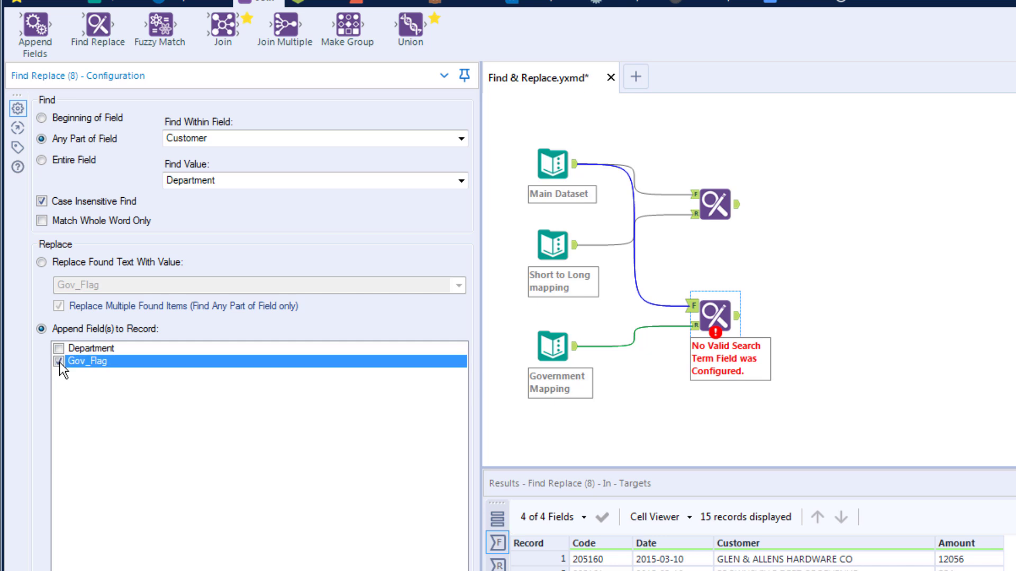
key("ctrl+r")
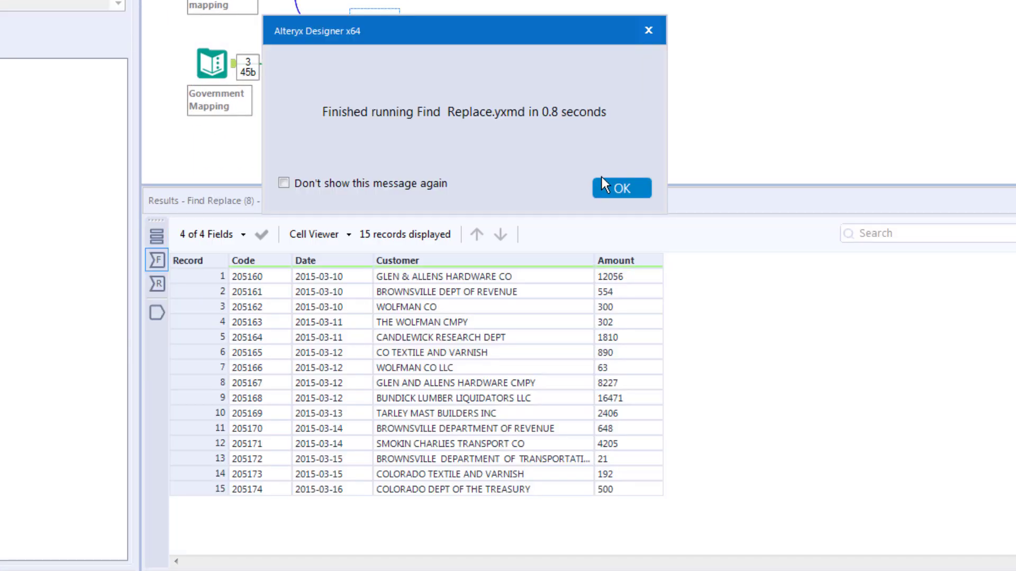
Step: Review Gov_Flag in Find Replace (8)'s output, then Find Replace (7)'s expanded names like COMPANY
left_click(609, 189)
left_click(397, 34)
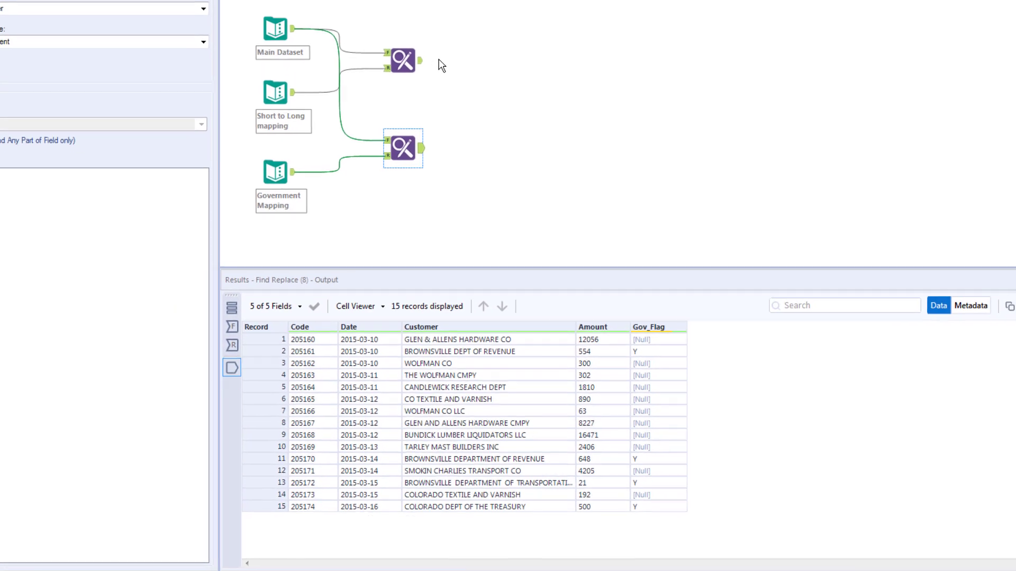
left_click(424, 70)
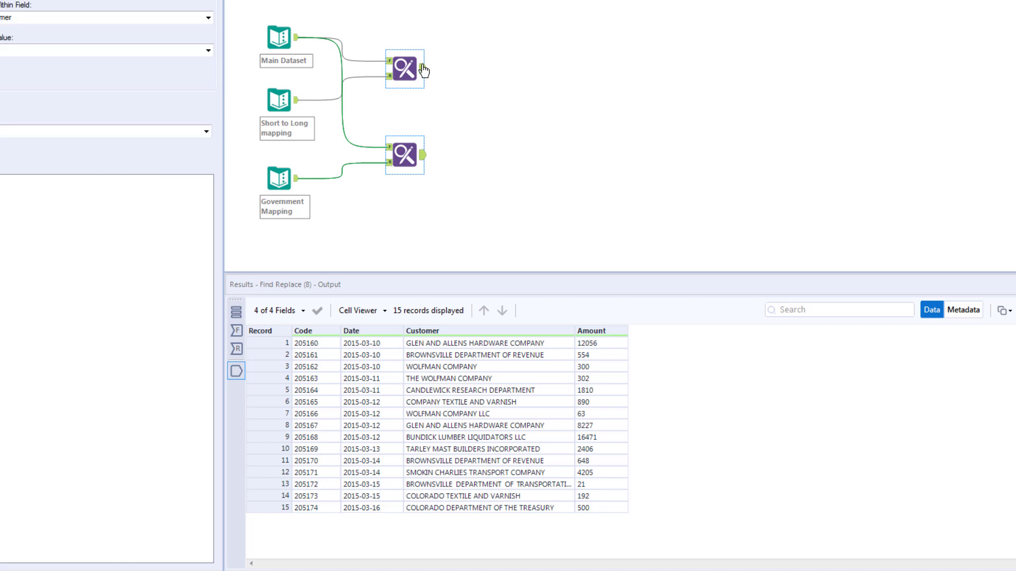